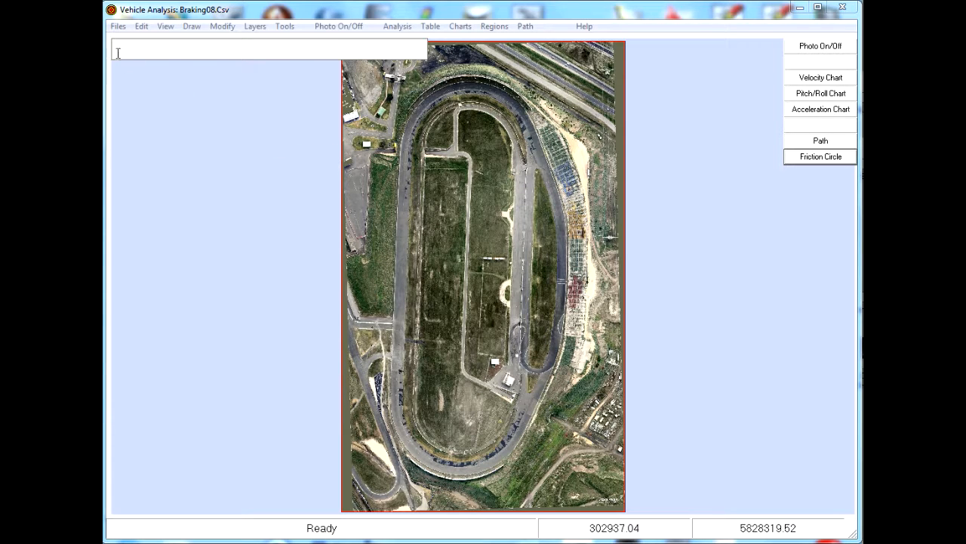
Reset all inertial and acceleration calibration offsets and save the calibration over the existing Calibration.CalCfg file
click(117, 26)
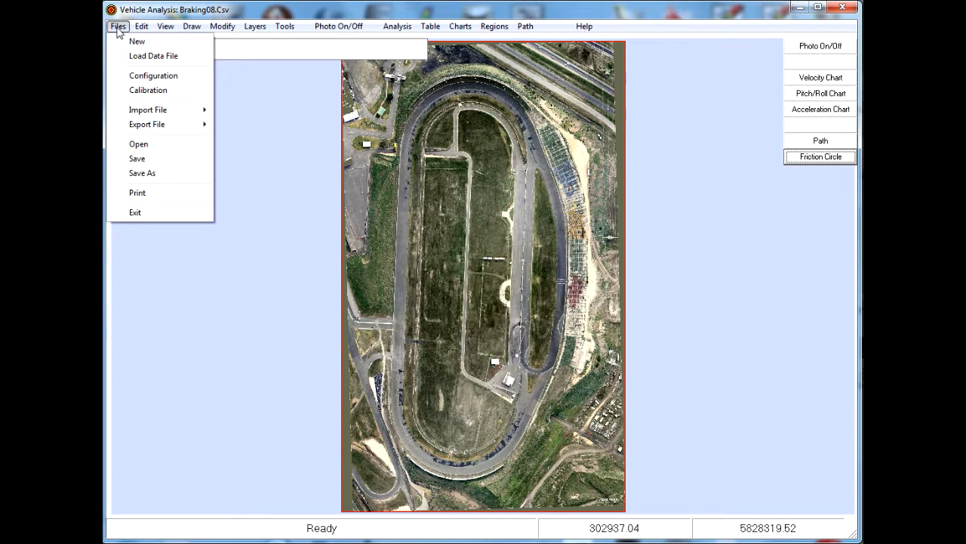
click(149, 91)
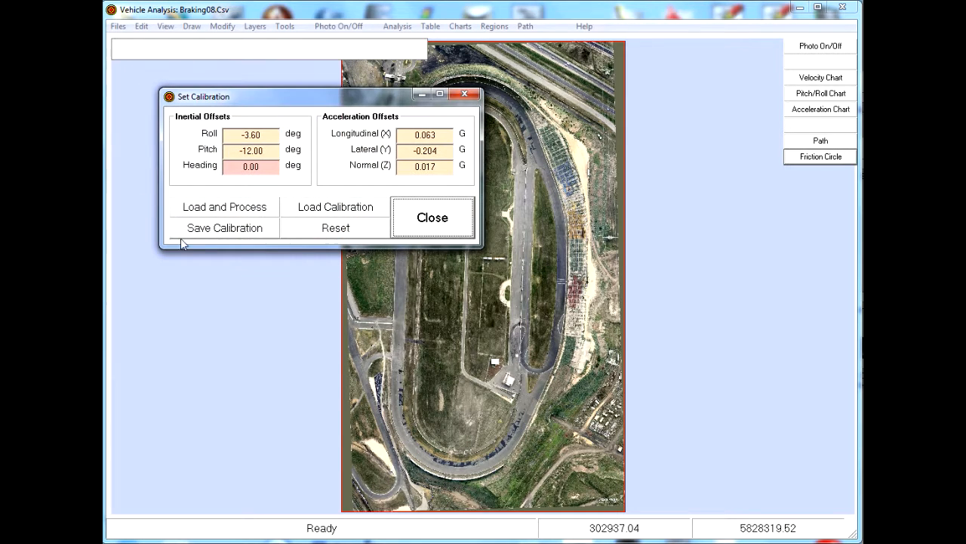
click(333, 228)
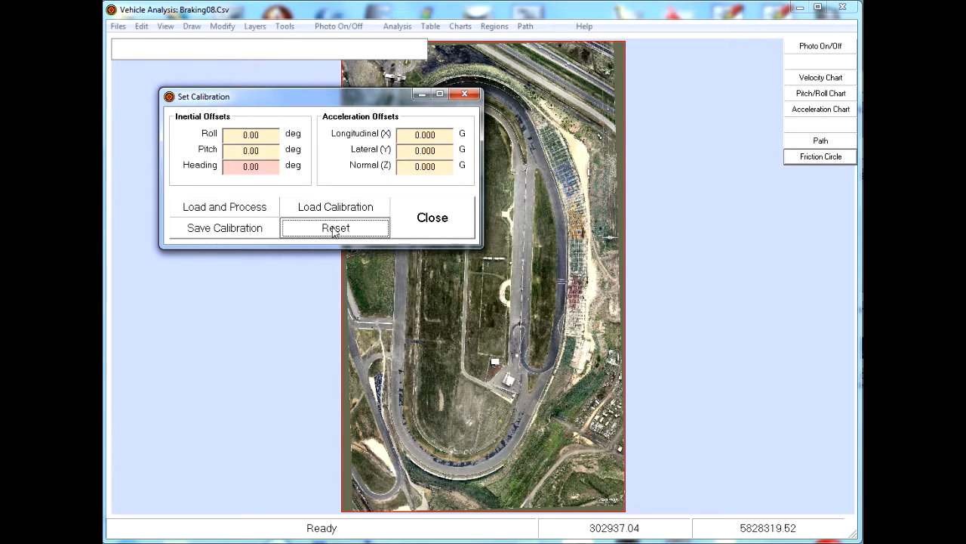
click(216, 228)
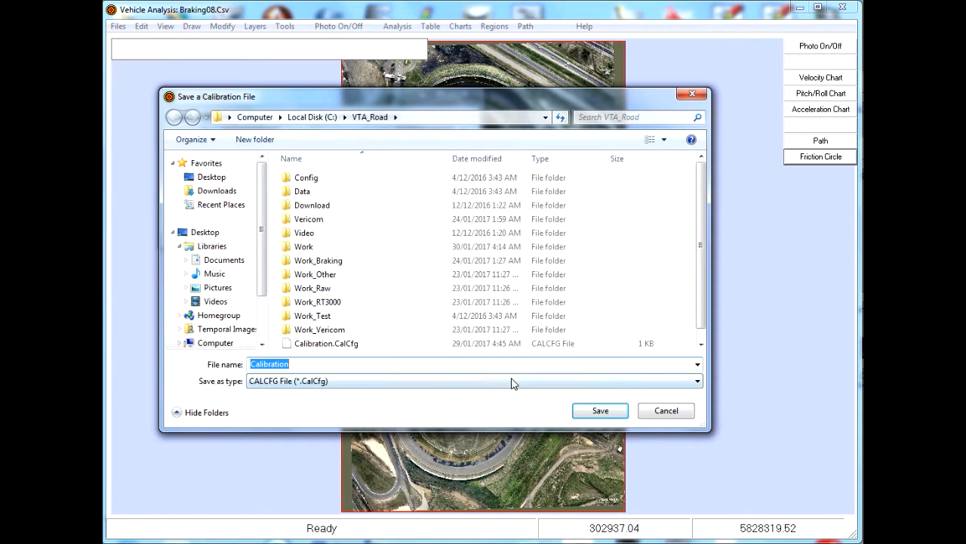
click(601, 411)
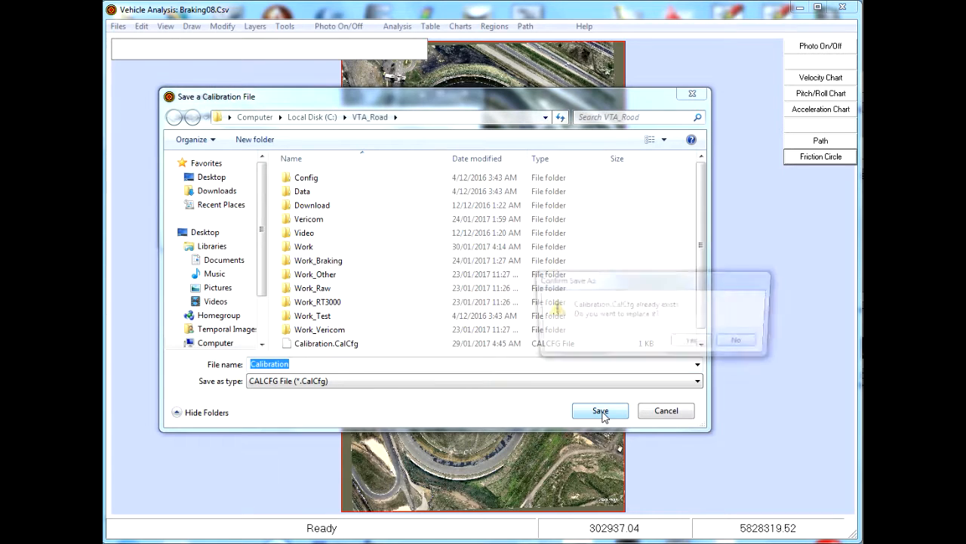
click(694, 343)
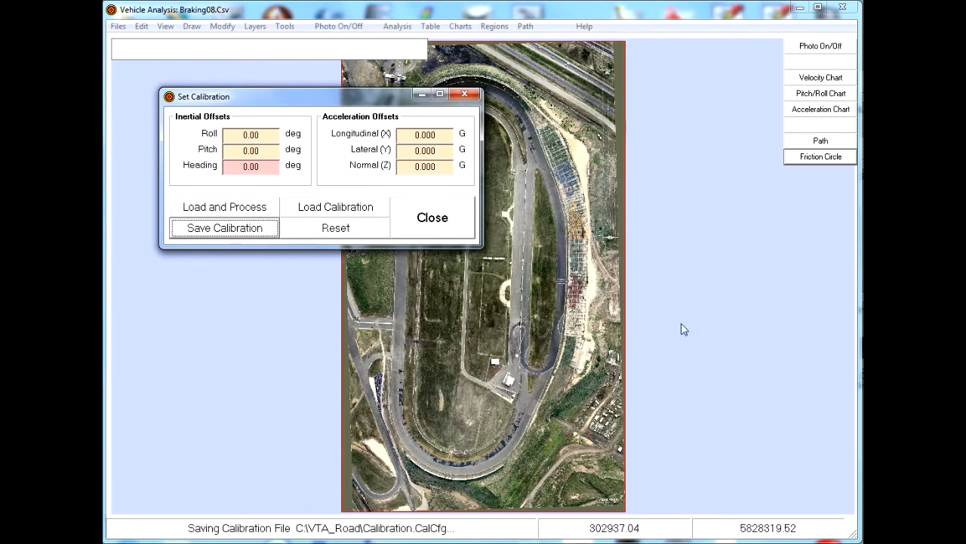
click(436, 225)
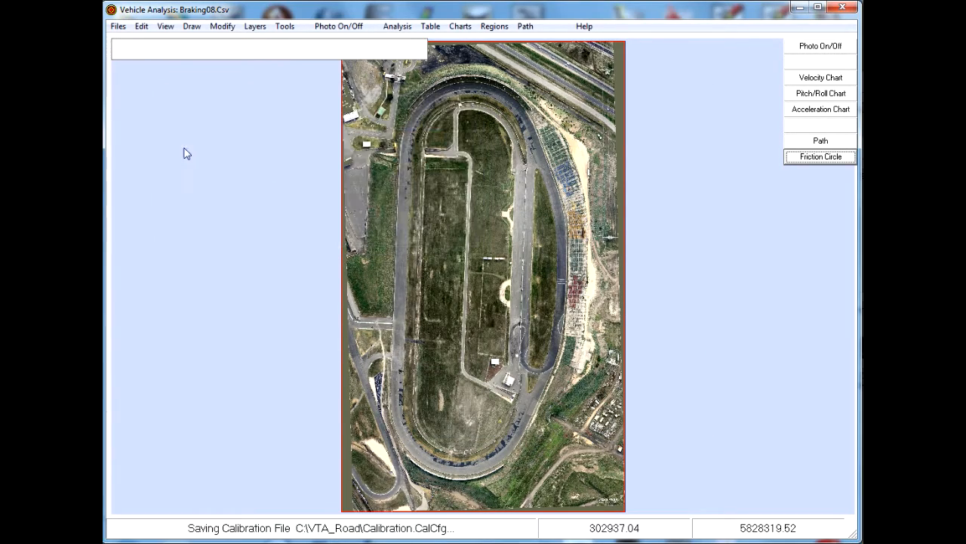
Load the data file IMU_16112016_1109.Csv from the Work folder and examine its plotted vehicle path on the track photo
click(118, 25)
click(139, 59)
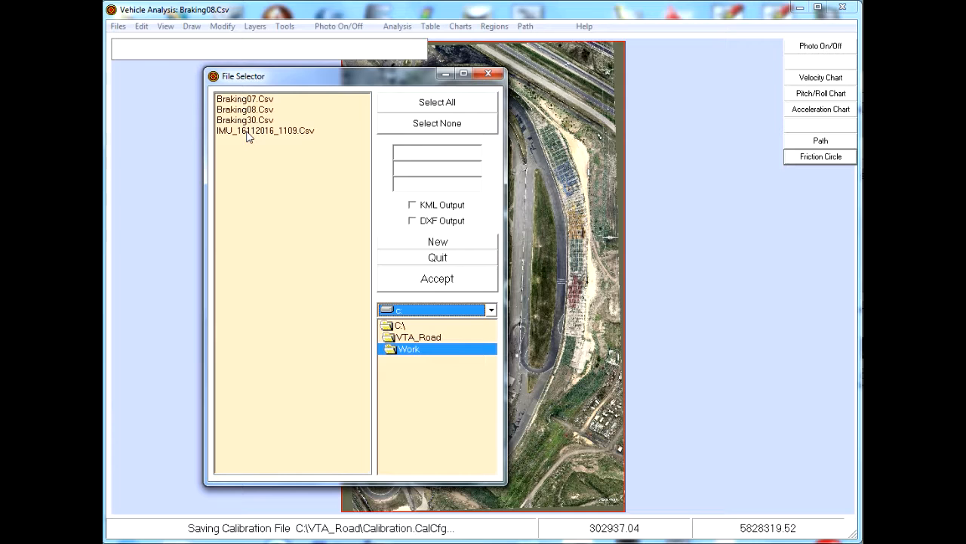
click(250, 132)
click(437, 281)
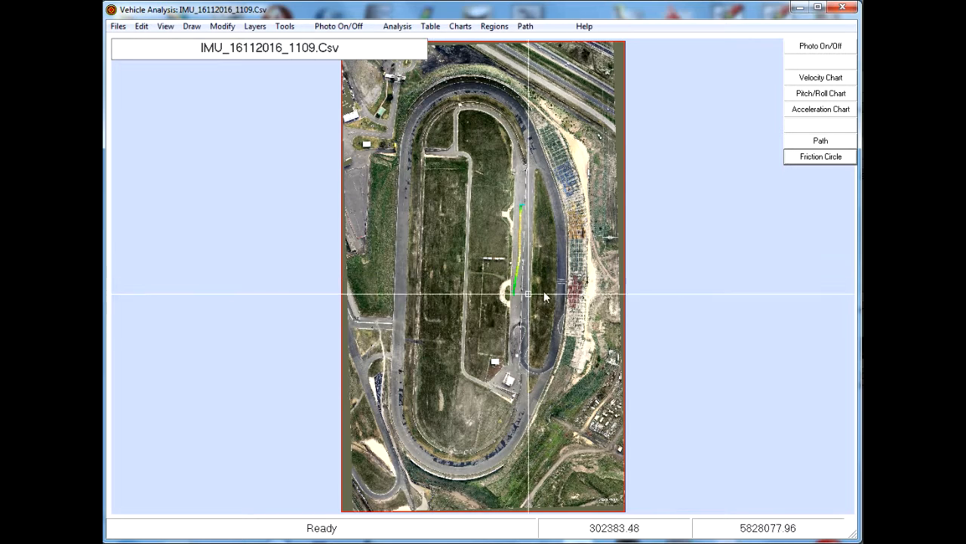
right_click(540, 318)
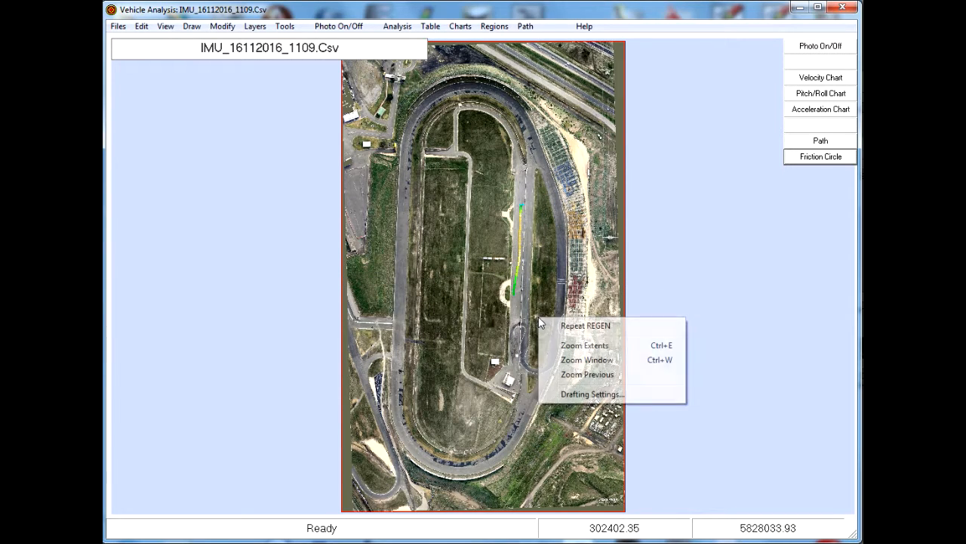
click(576, 360)
click(484, 305)
click(556, 194)
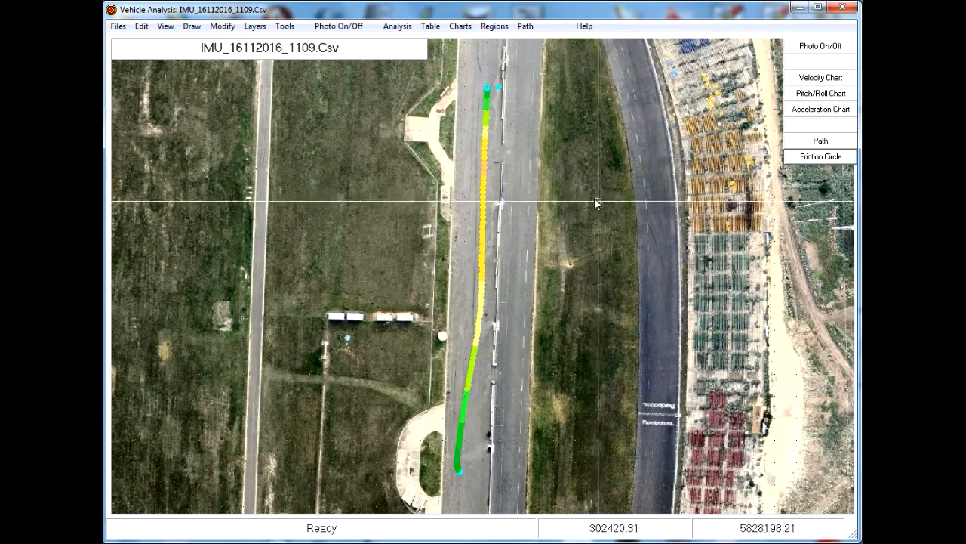
Read the uncalibrated pitch and roll angles near the start of the run on the pitch and roll chart
click(827, 97)
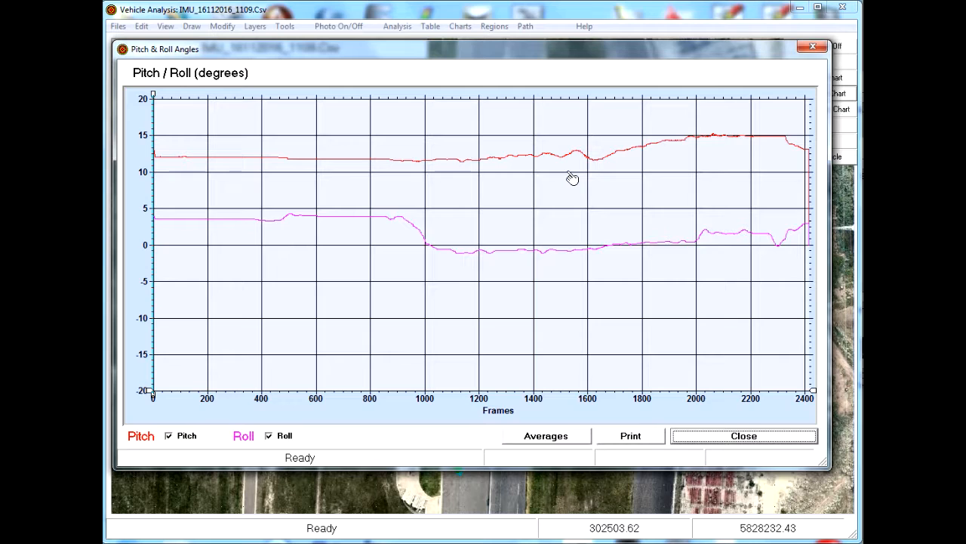
click(183, 198)
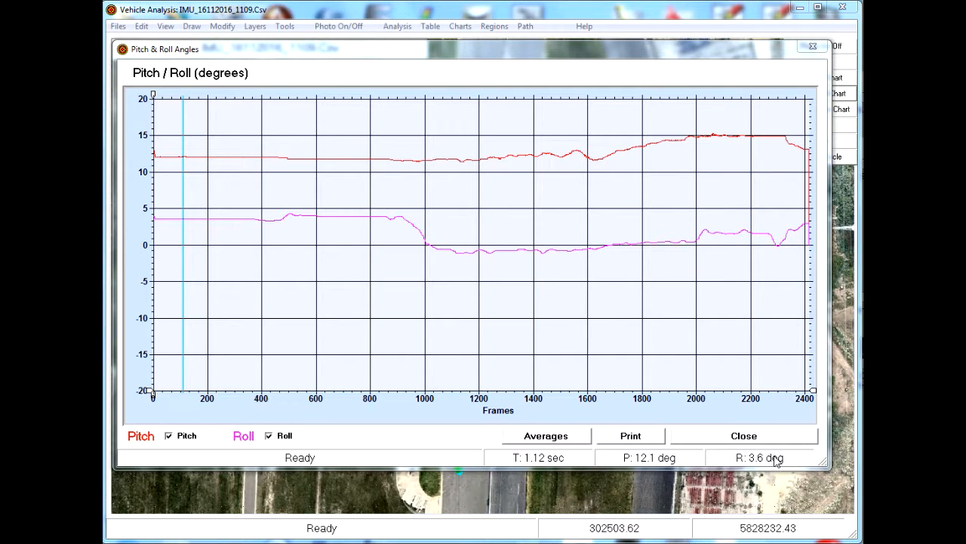
click(753, 437)
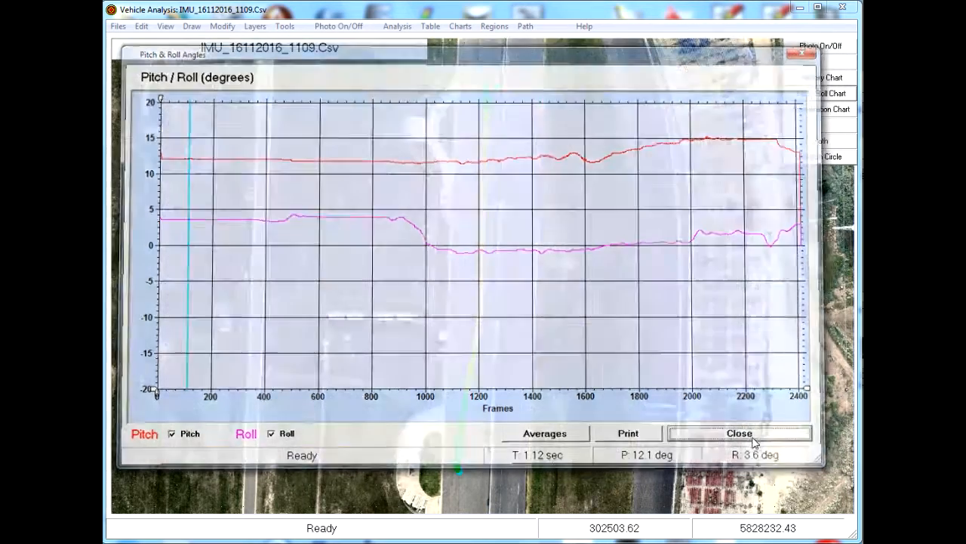
Set the calibration's inertial offsets to -3.6 degrees for roll and -12.1 degrees for pitch
click(113, 27)
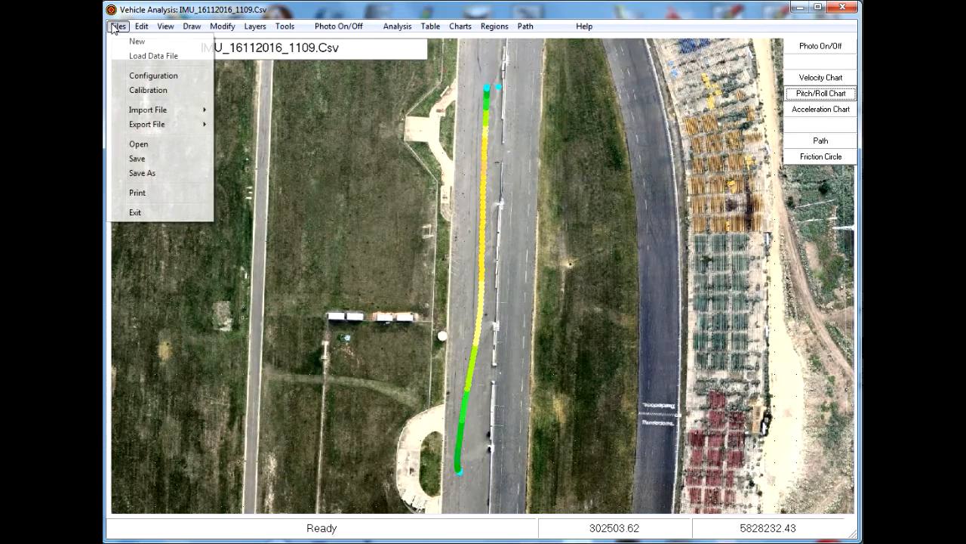
click(150, 90)
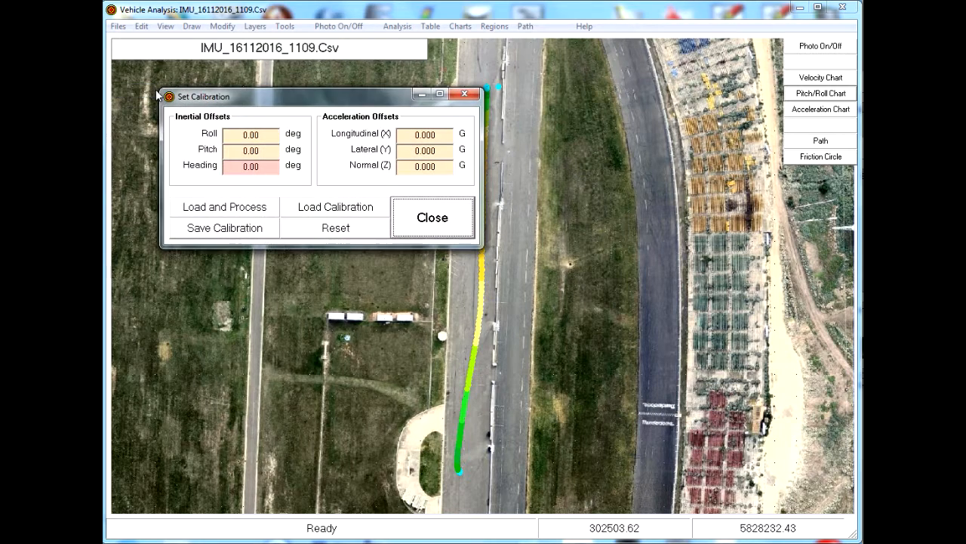
drag(243, 134, 266, 138)
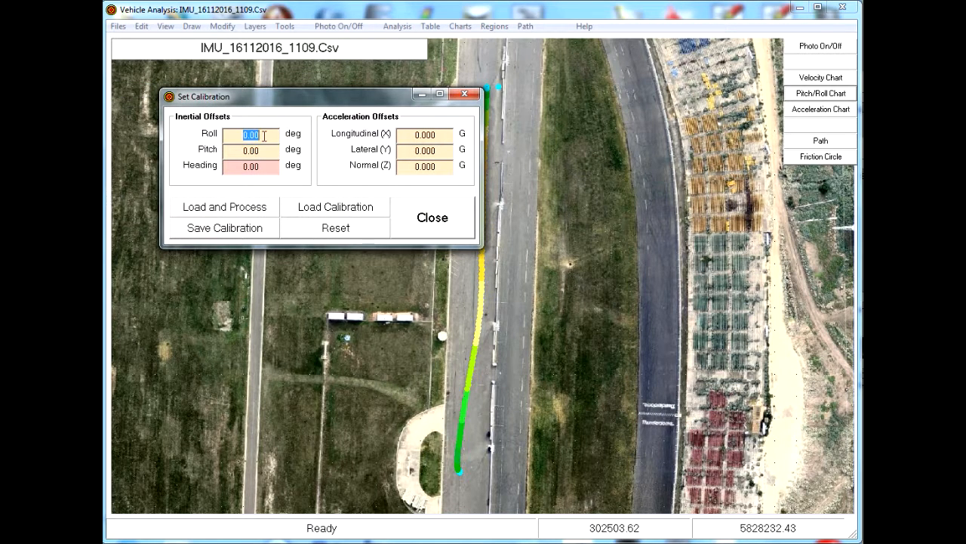
text(-3.6)
drag(243, 151, 273, 154)
text(-12.1)
Save the roll and pitch offsets over the existing Calibration.CalCfg file and close the calibration settings
click(227, 228)
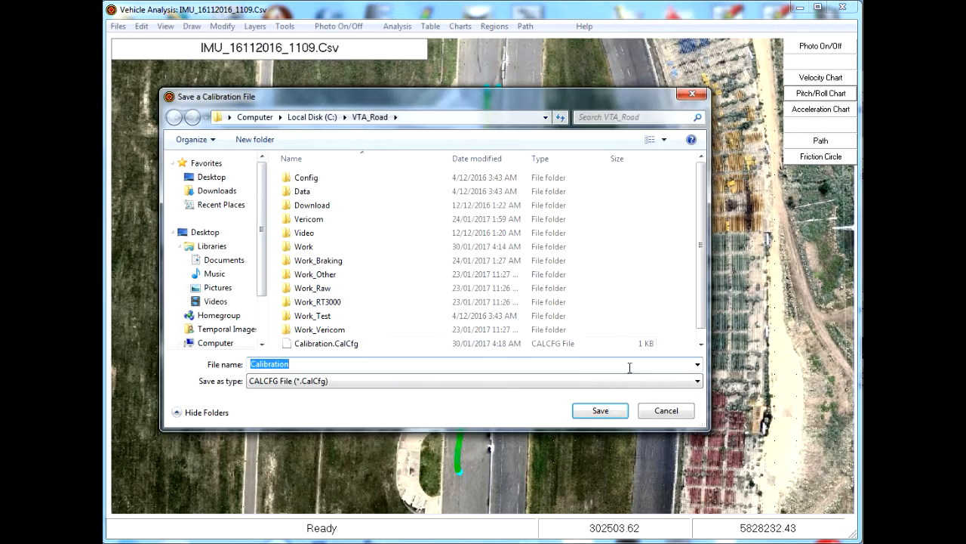
click(596, 411)
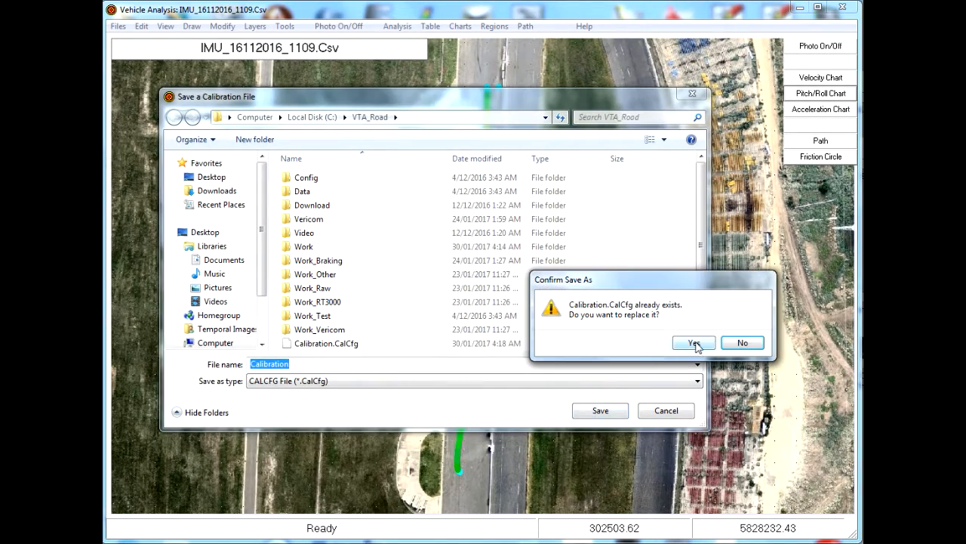
click(693, 343)
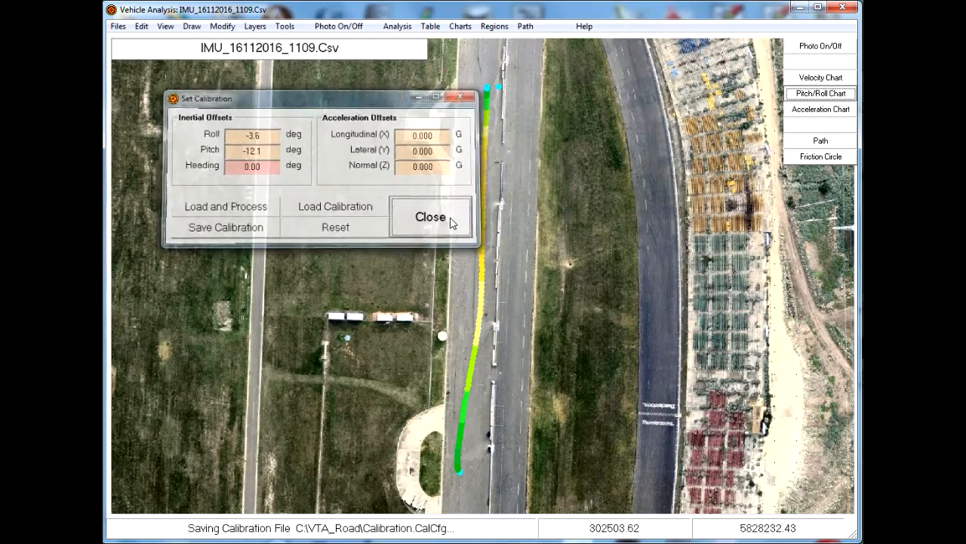
click(430, 217)
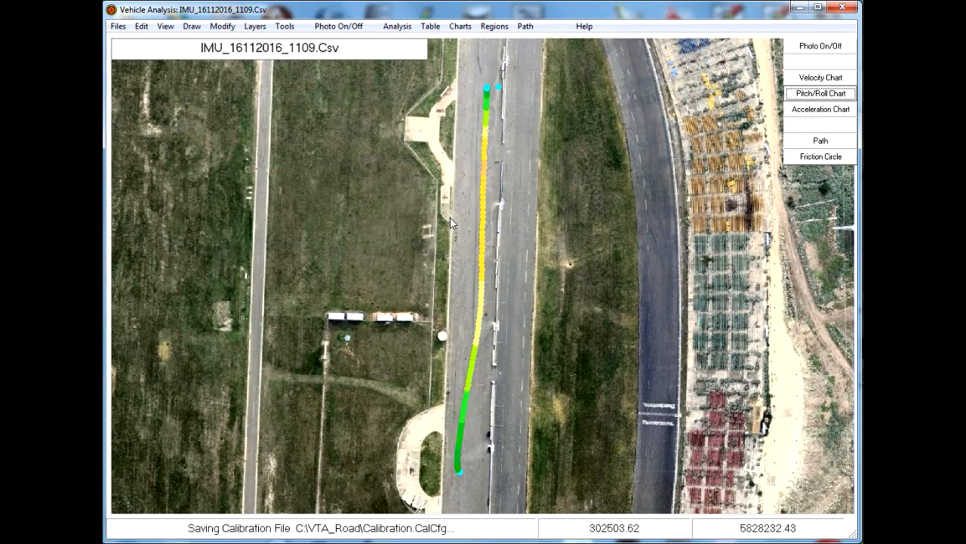
Check the corrected pitch and roll chart, and read the X, Y and Z accelerations near the start of the acceleration chart
click(825, 93)
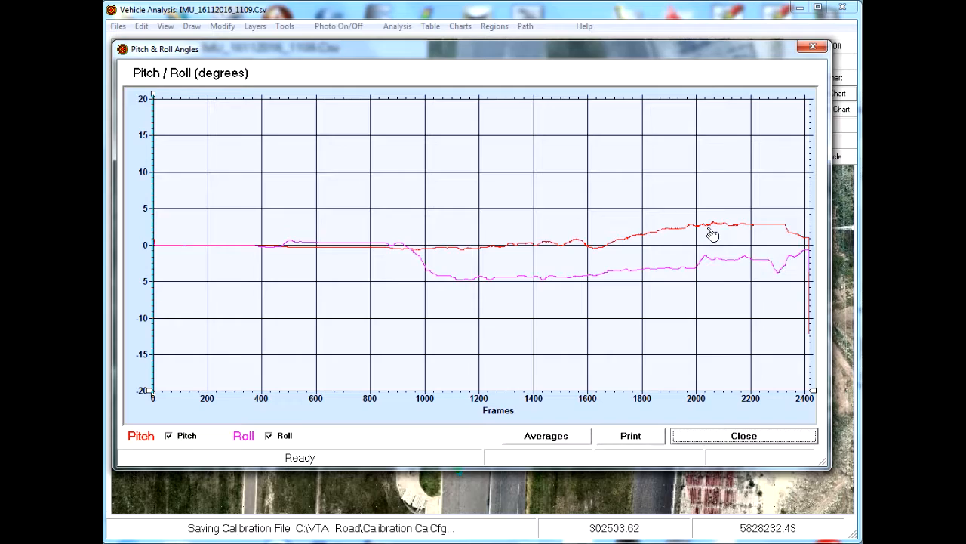
click(757, 439)
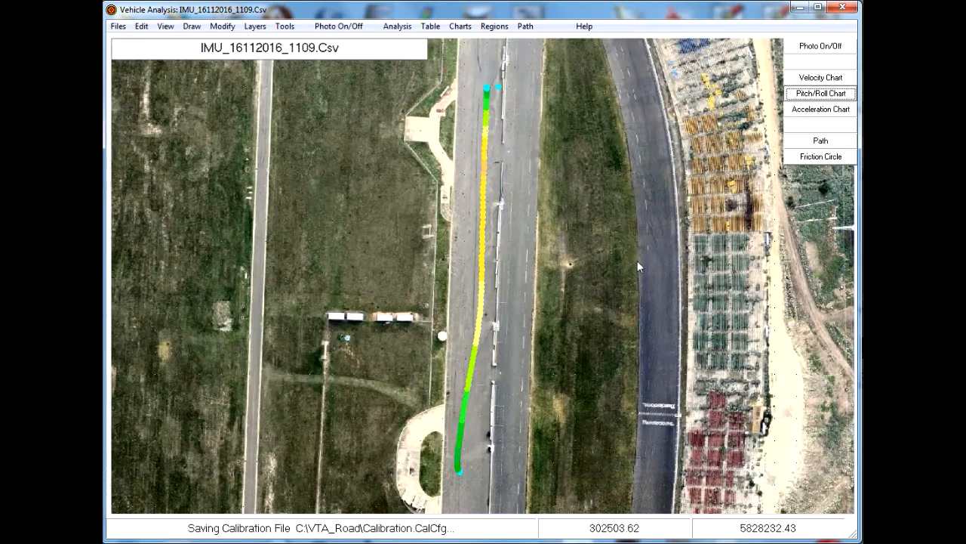
click(826, 110)
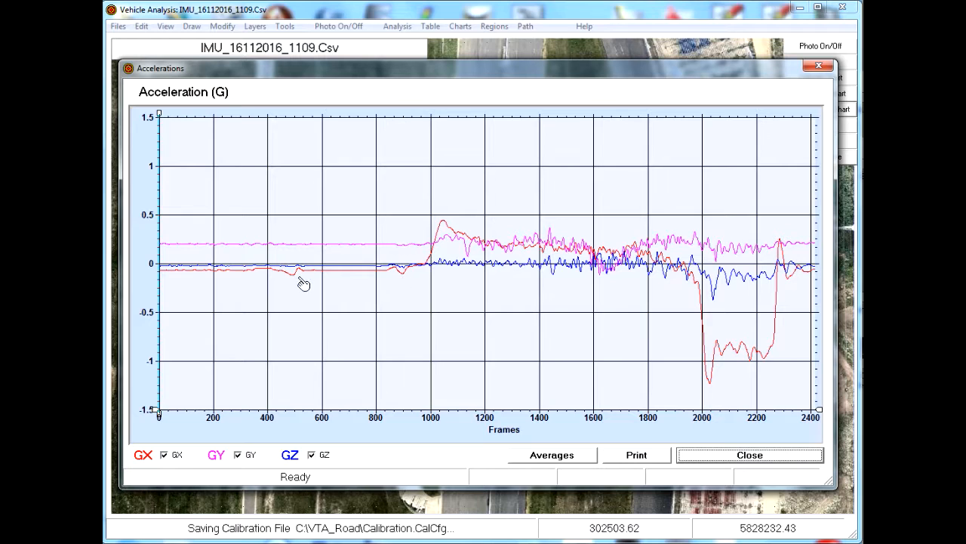
click(187, 288)
drag(191, 291, 199, 292)
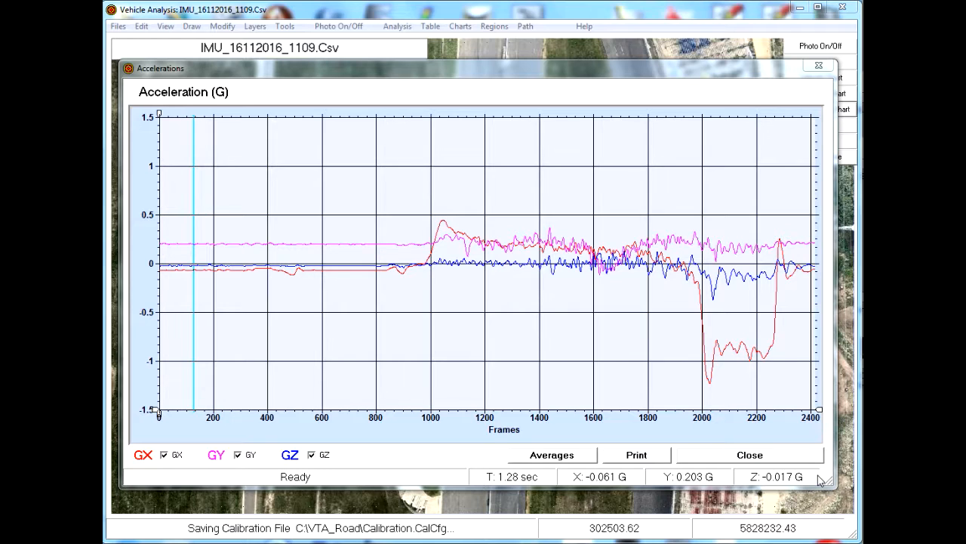
click(749, 455)
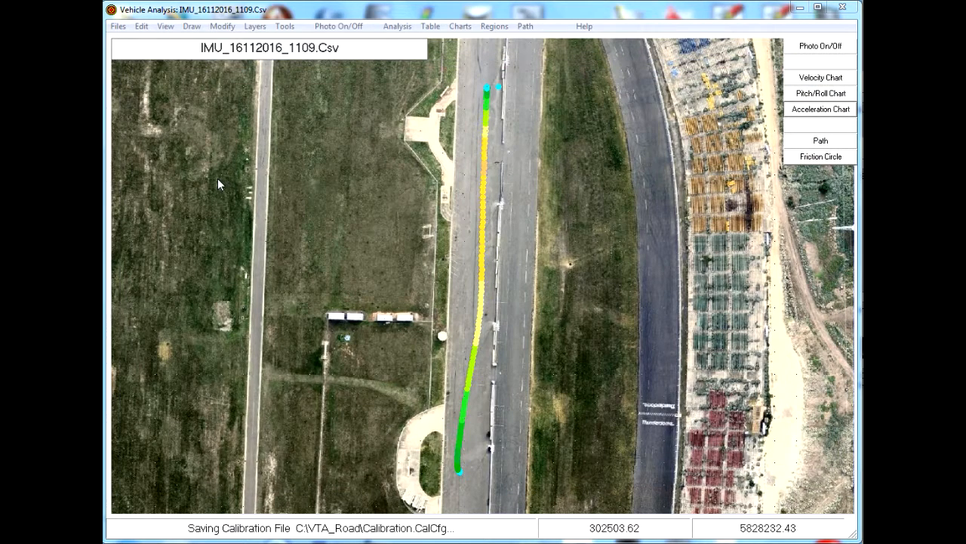
Set the calibration's acceleration offsets to 0.061 G longitudinal (X), -0.204 G lateral (Y) and 0.017 G normal (Z)
click(119, 25)
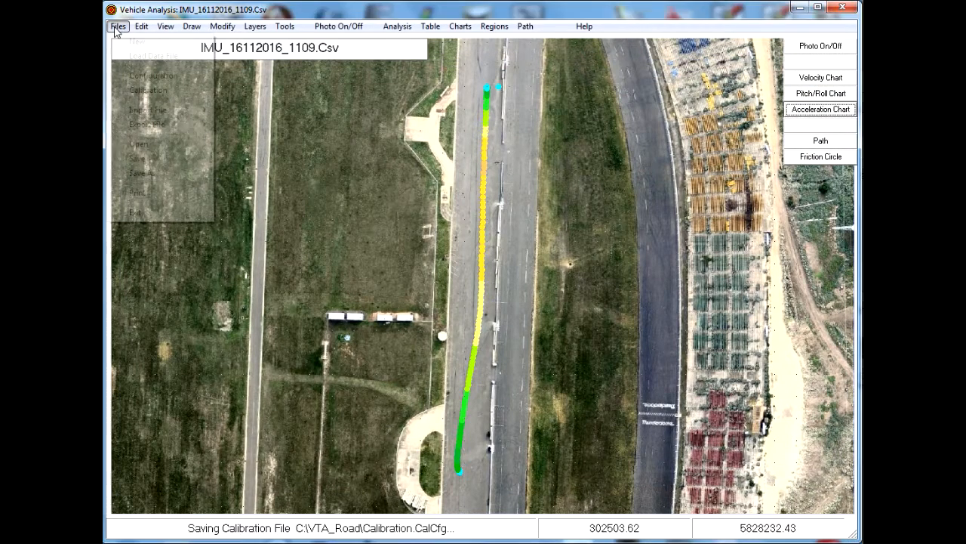
click(150, 91)
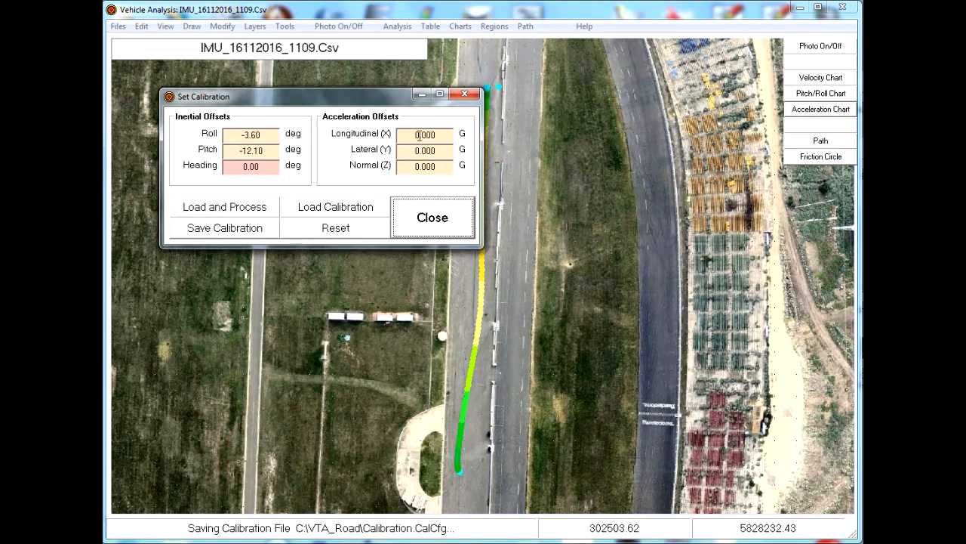
drag(409, 137, 438, 135)
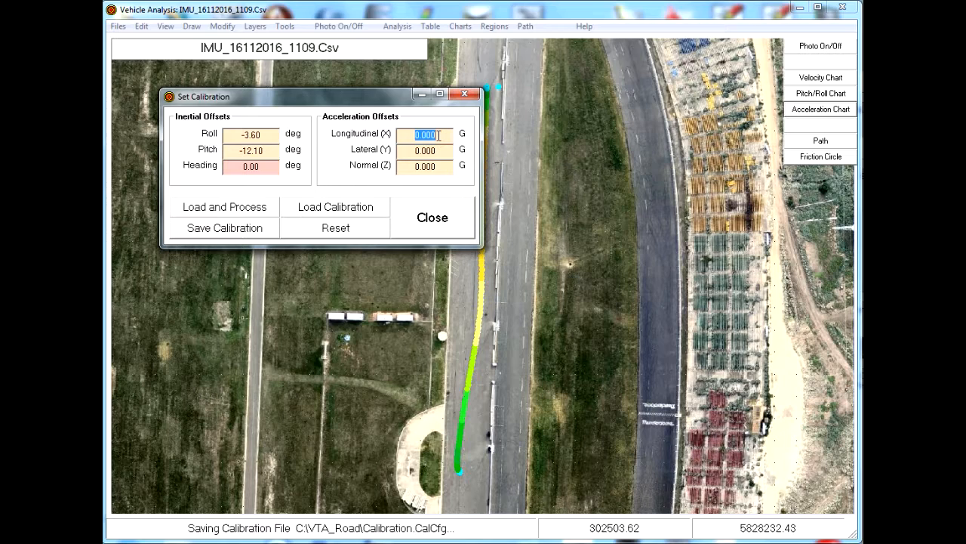
text(0.061)
drag(452, 150, 412, 151)
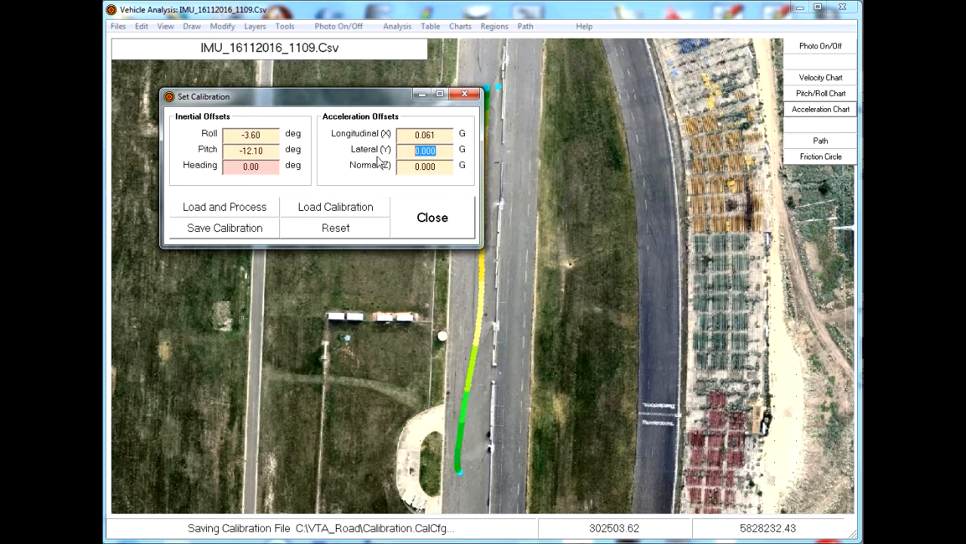
text(-)
text(2)
key(BackSpace)
text(0.204)
drag(411, 166, 439, 166)
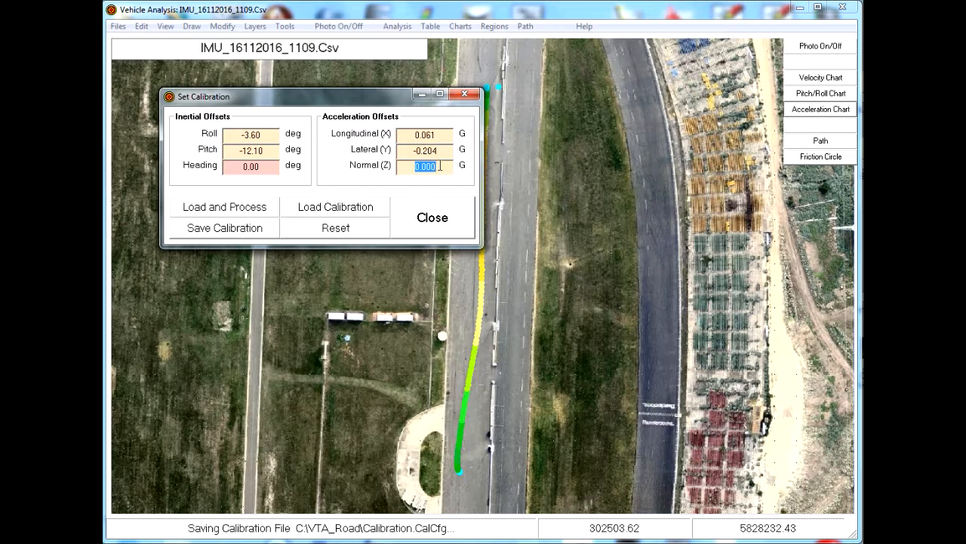
text(0.017)
Save the calibration with the acceleration offsets, replacing Calibration.CalCfg, and close the calibration settings
click(219, 227)
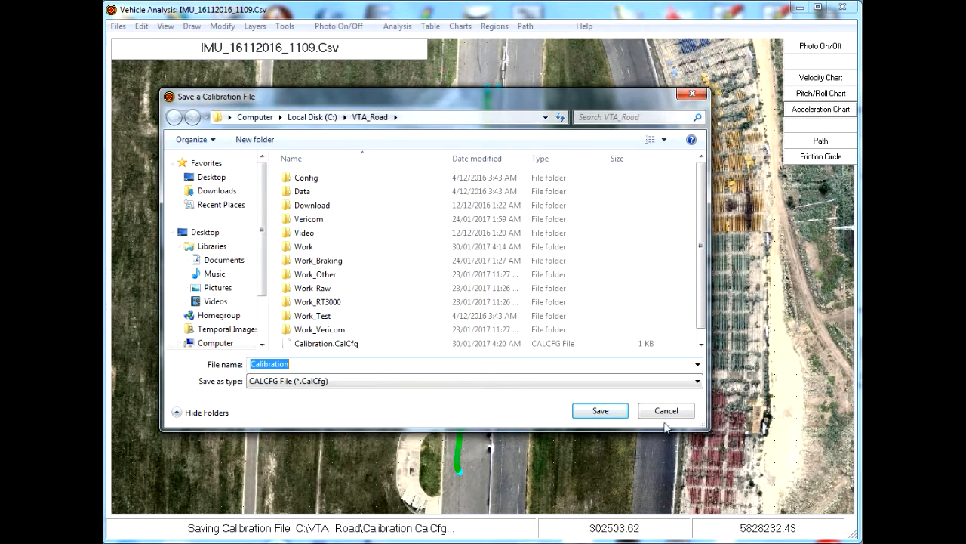
click(595, 414)
click(695, 344)
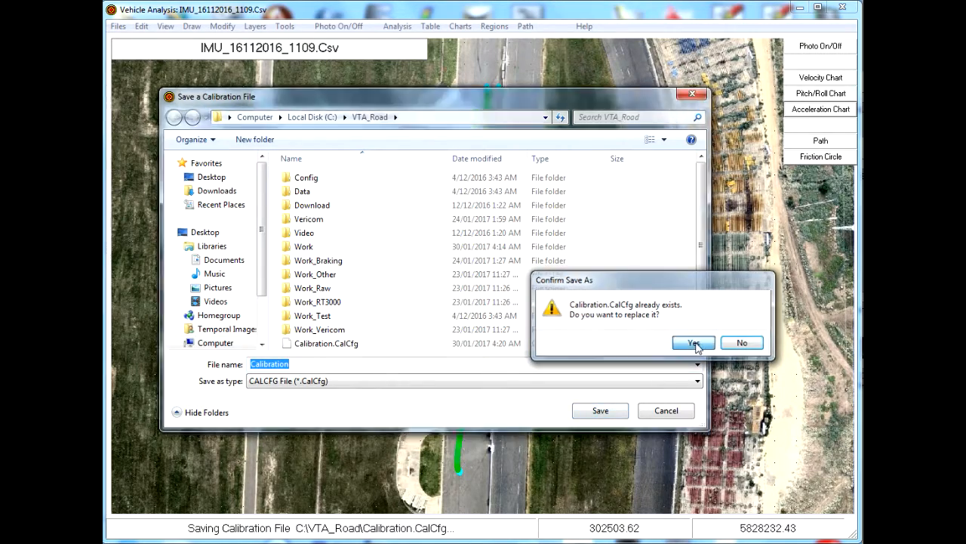
click(433, 218)
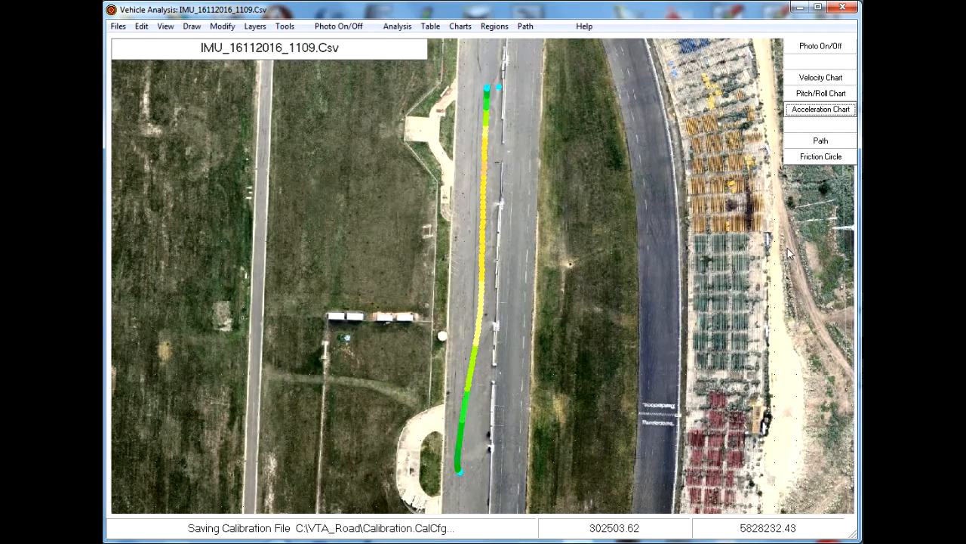
Examine the corrected acceleration chart, reading X, Y and Z values near the start, at the acceleration peak and during braking
click(819, 113)
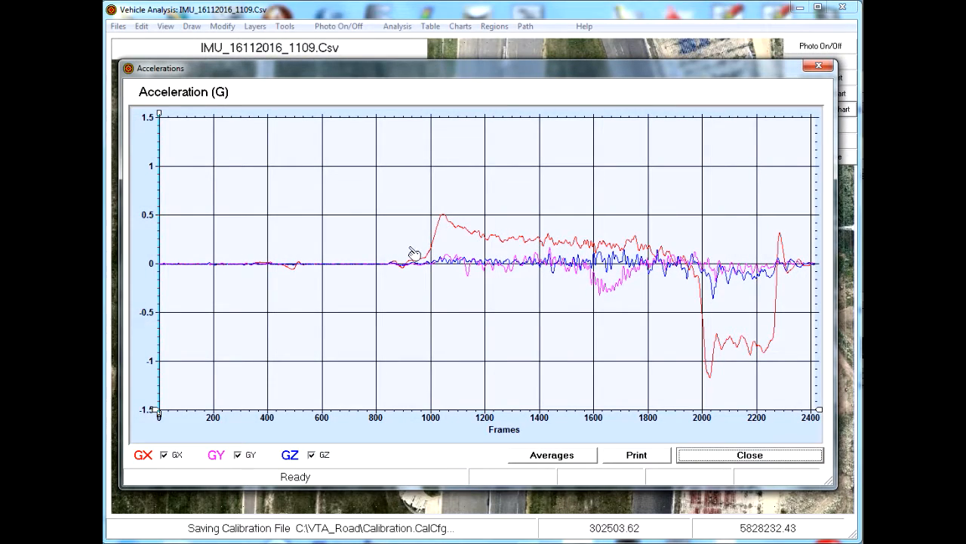
click(177, 287)
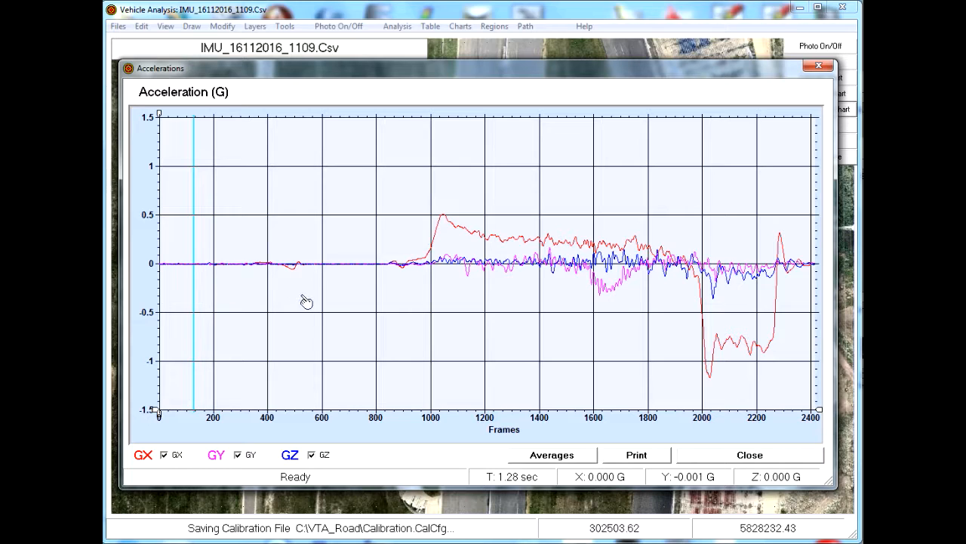
click(447, 302)
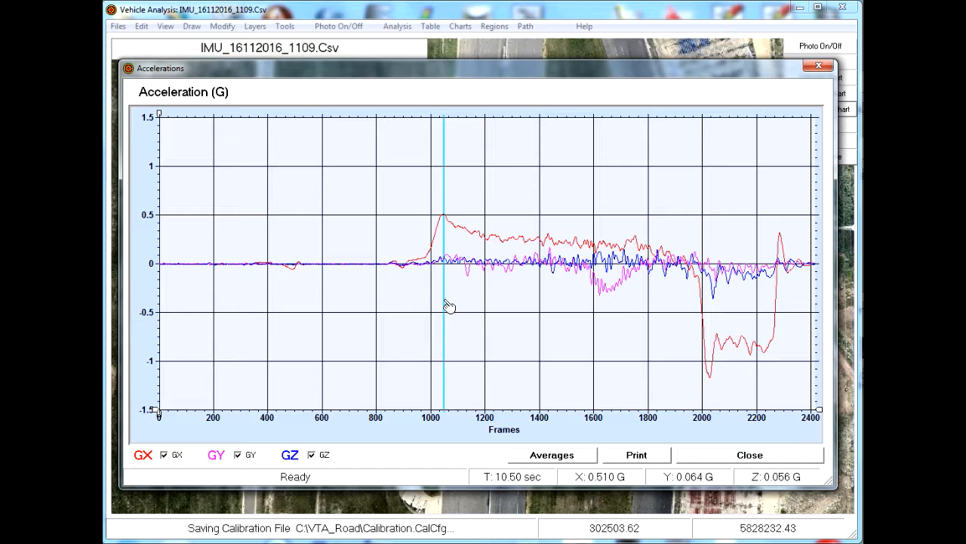
drag(445, 302, 630, 333)
drag(709, 399, 715, 398)
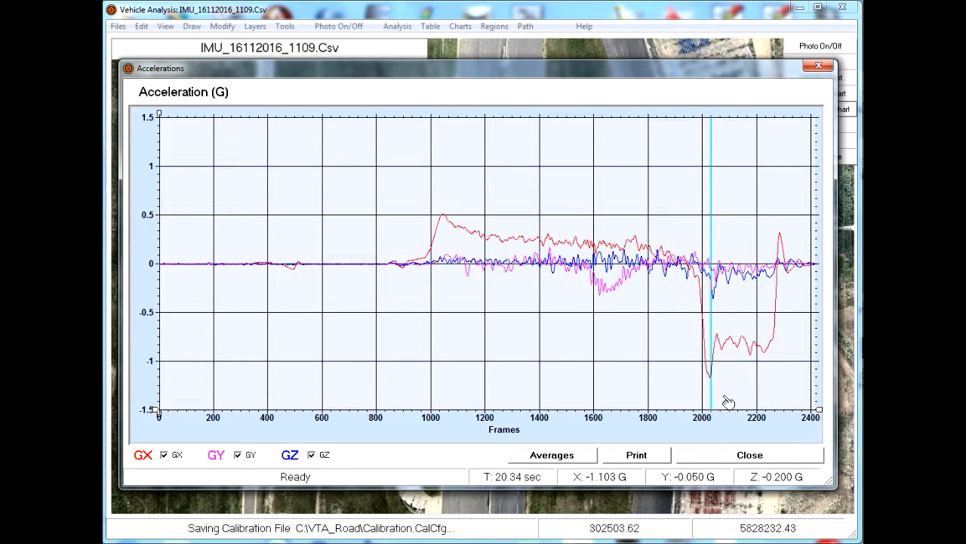
drag(715, 399, 746, 404)
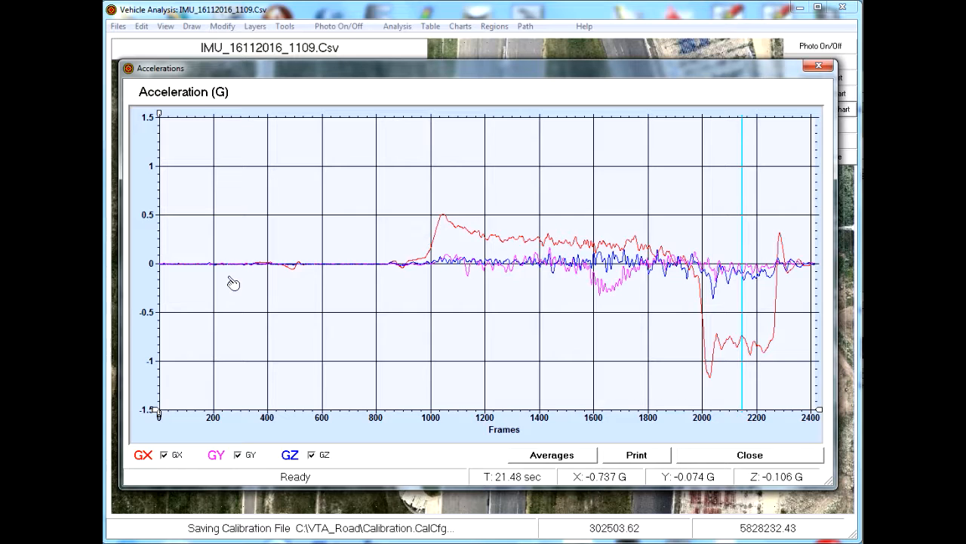
click(749, 455)
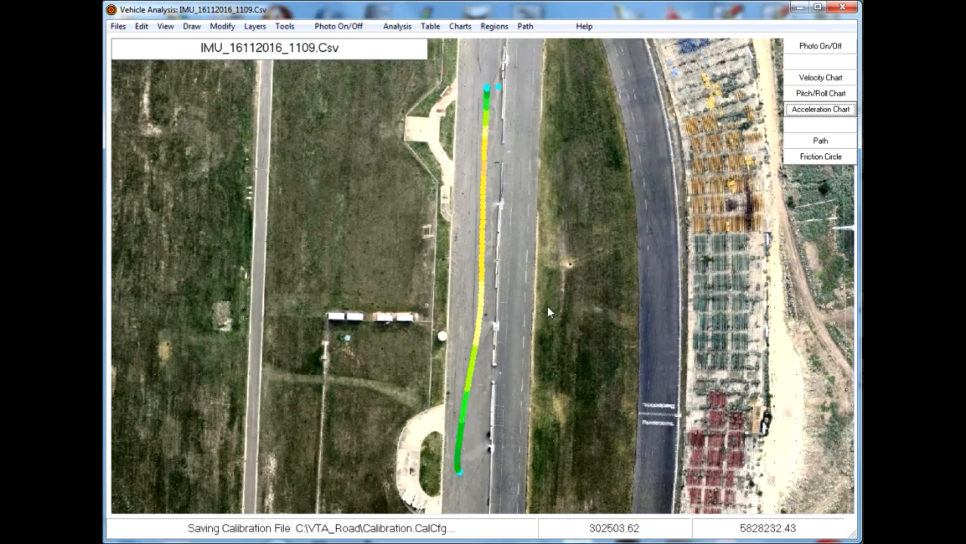